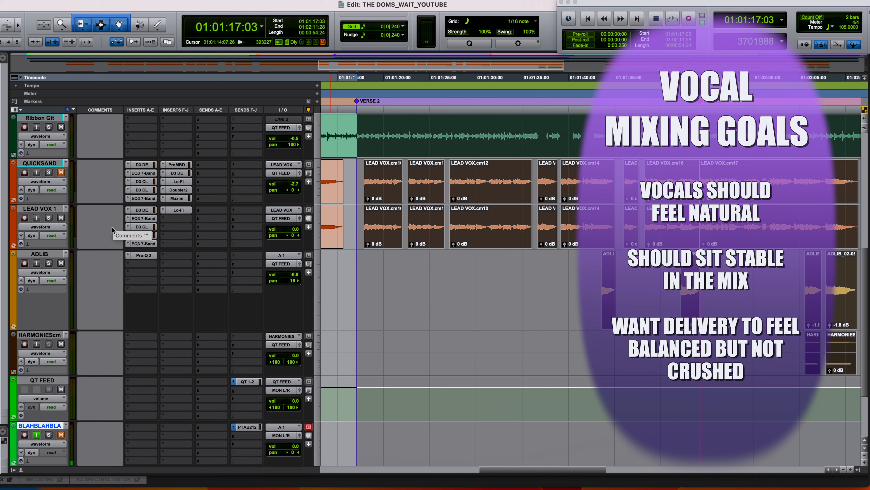
Step: Zoom in on the opening vocal phrase of verse 2 on LEAD VOX 1 and play it back
click(151, 210)
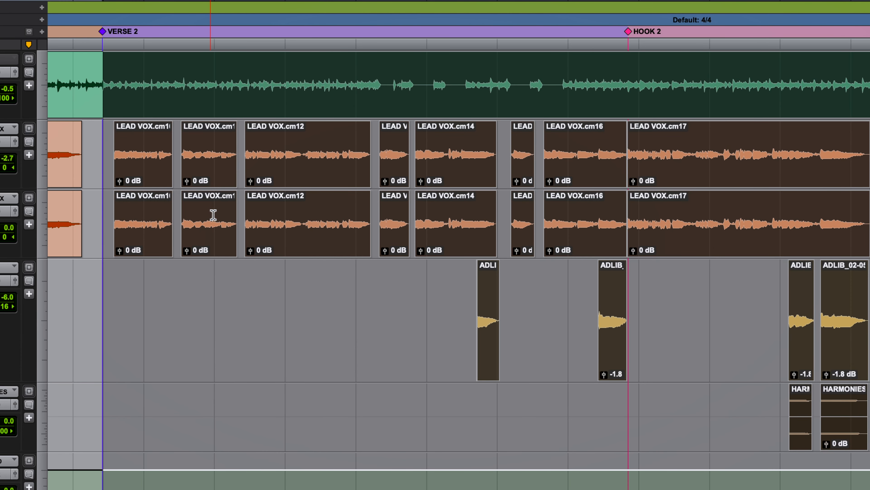
click(115, 35)
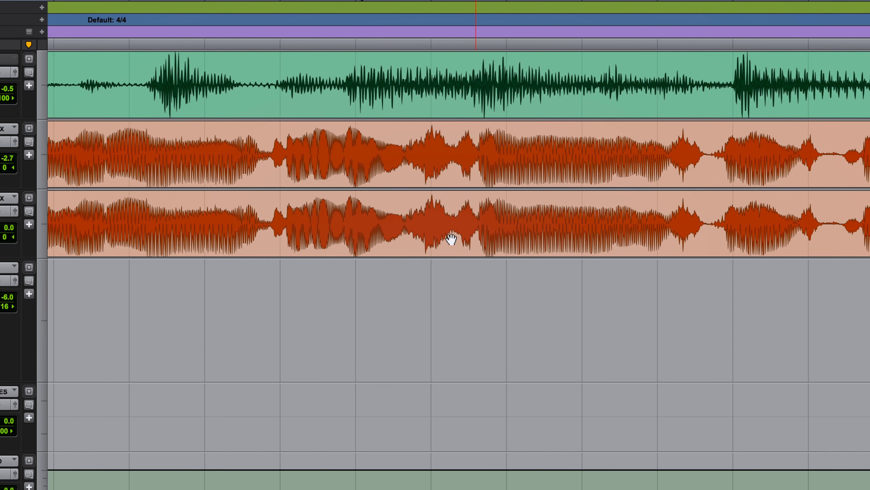
click(292, 49)
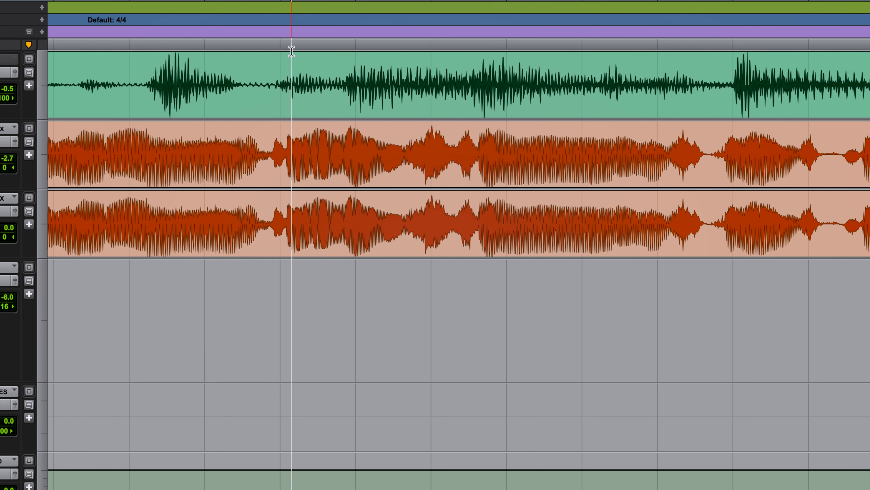
key(space)
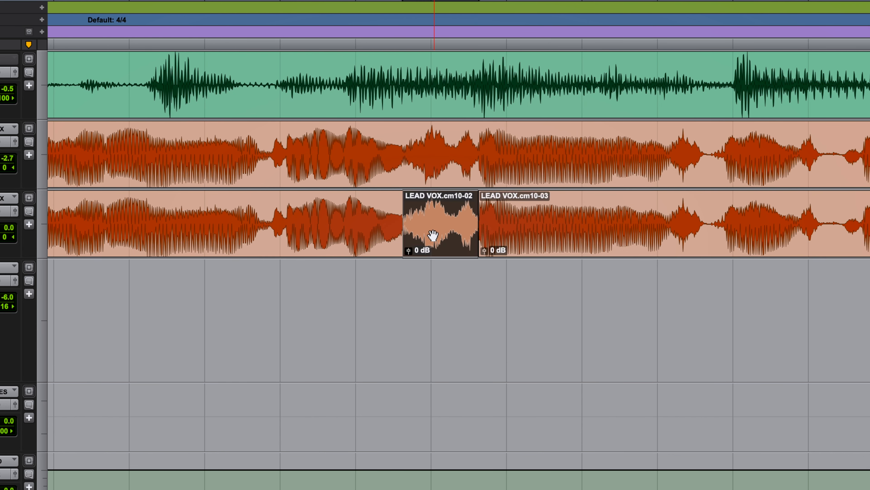
Step: Separate the short harsh section of the opening LEAD VOX 1 clip, lower its clip gain to -3.8 dB, and crossfade both edges
drag(409, 251, 401, 254)
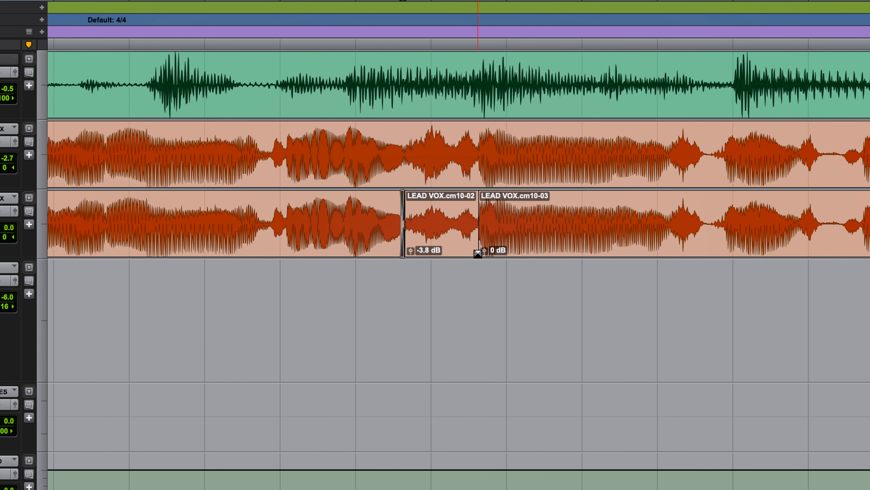
drag(477, 254, 482, 254)
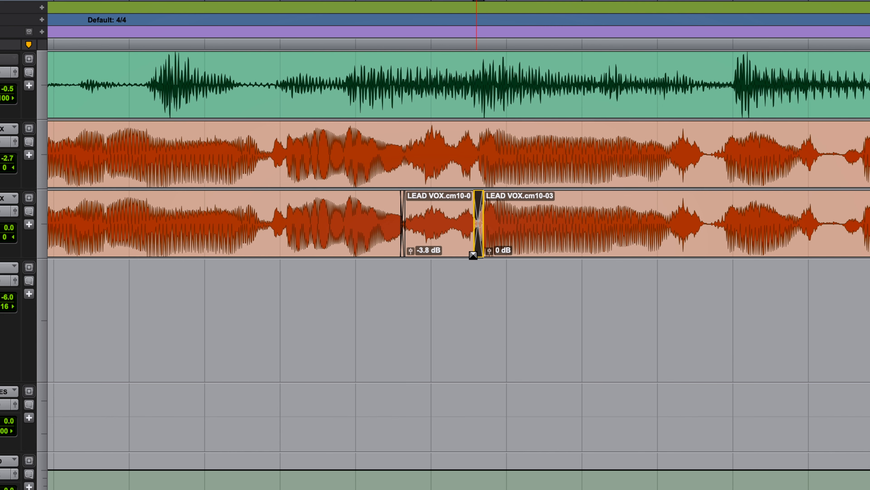
Step: Try lowering the separated vocal section's clip gain to -22.6 dB and audition it
drag(411, 251, 412, 265)
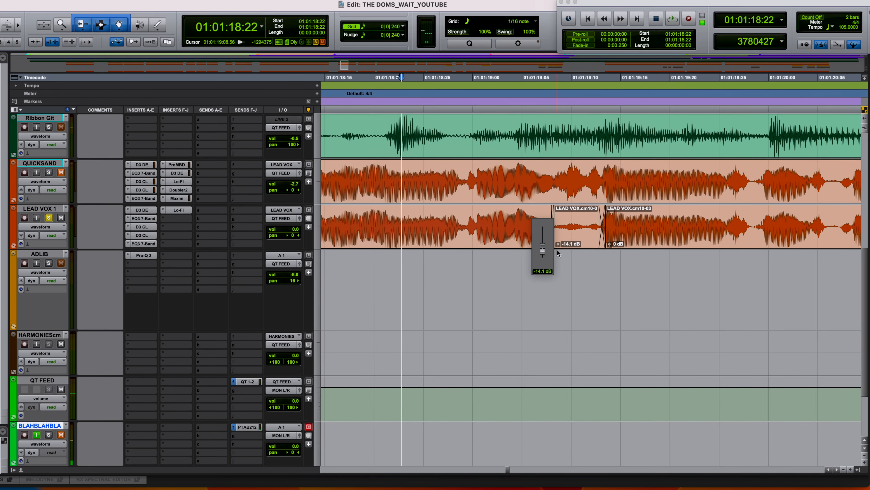
drag(558, 253, 558, 258)
key(space)
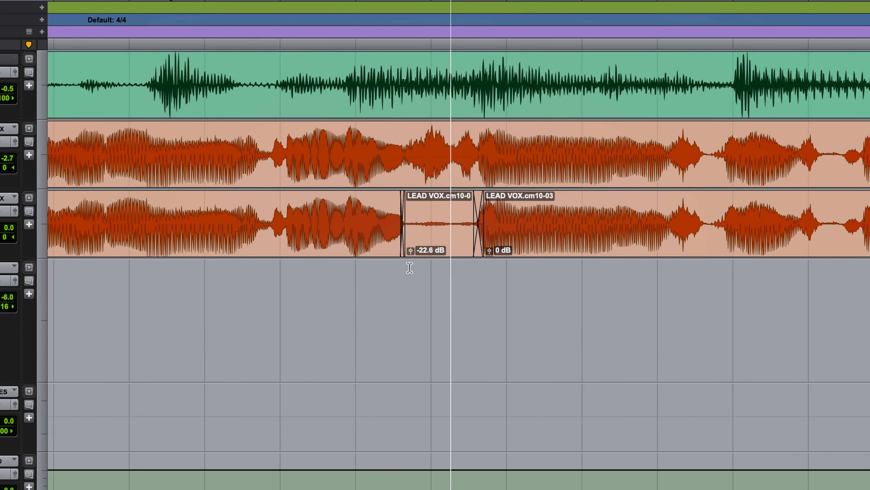
Step: Set the separated vocal section's clip gain to -4.6 dB and play the phrase from just before it
mouse_move(411, 250)
mouse_down()
mouse_move(411, 237)
mouse_move(410, 248)
mouse_up()
click(212, 214)
key(space)
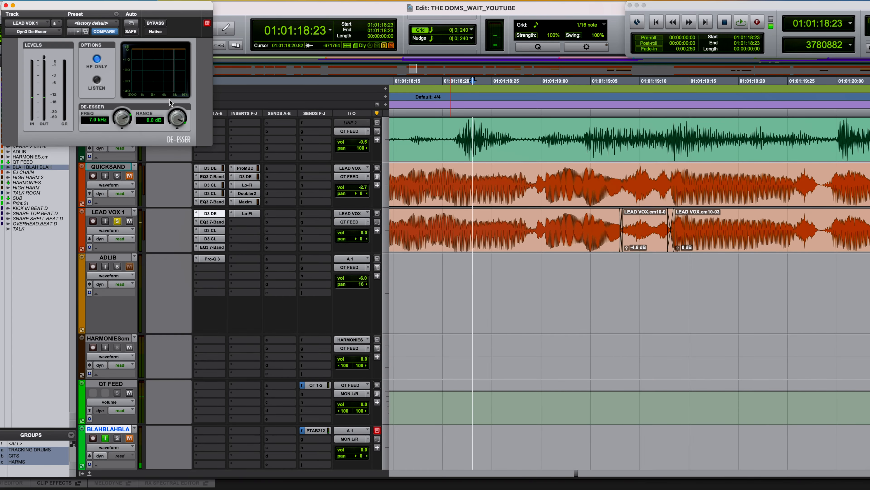
Step: Stop playback, review the De-Esser settings on LEAD VOX 1, and close the plug-in
key(space)
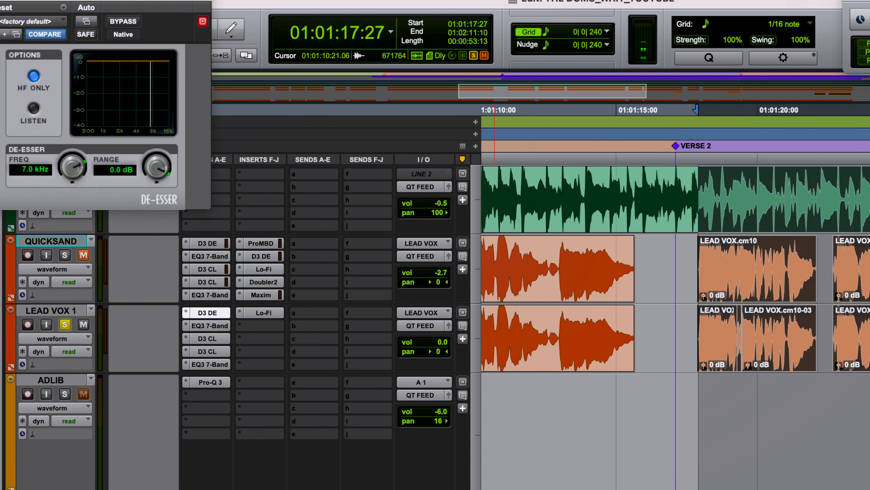
click(7, 1)
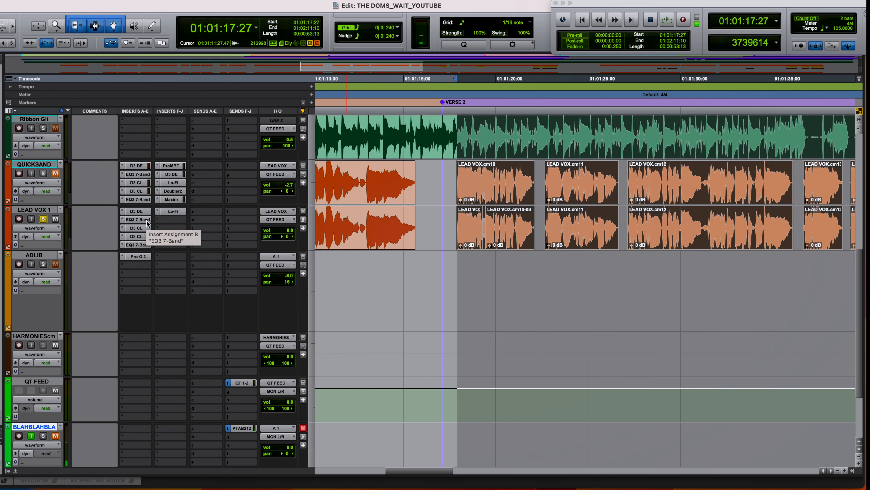
click(140, 211)
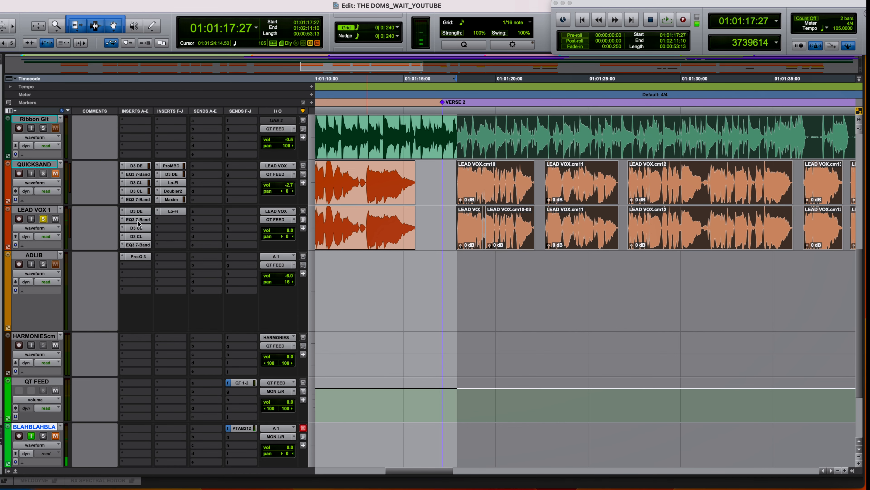
click(137, 211)
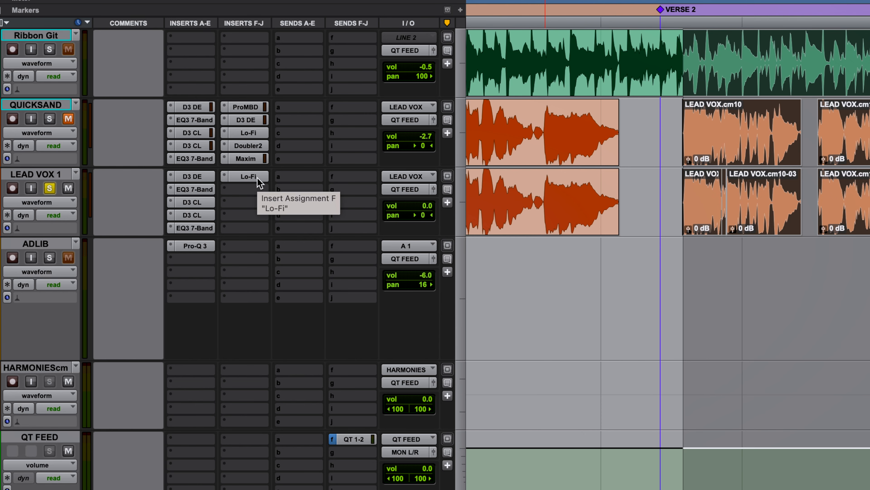
Step: Open the first EQ3 7-Band on LEAD VOX 1 and enable its high-pass filter at 18 dB/oct and 88.1 Hz during playback
click(206, 191)
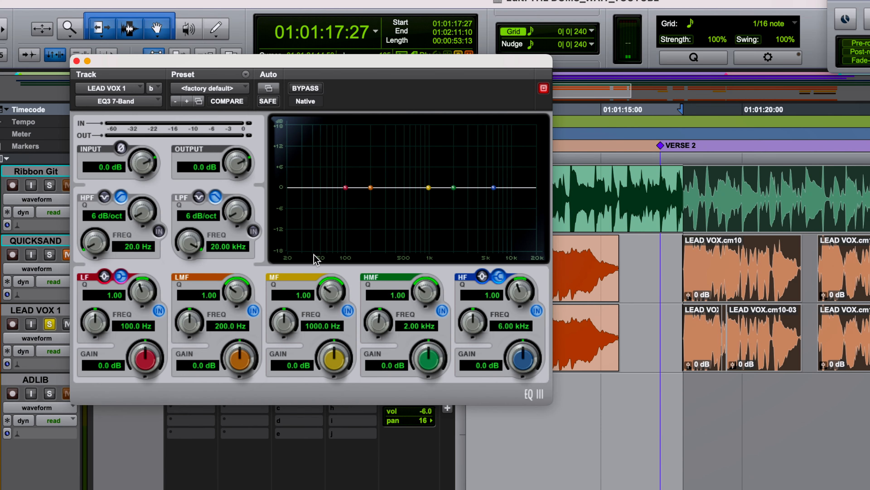
drag(305, 68, 431, 99)
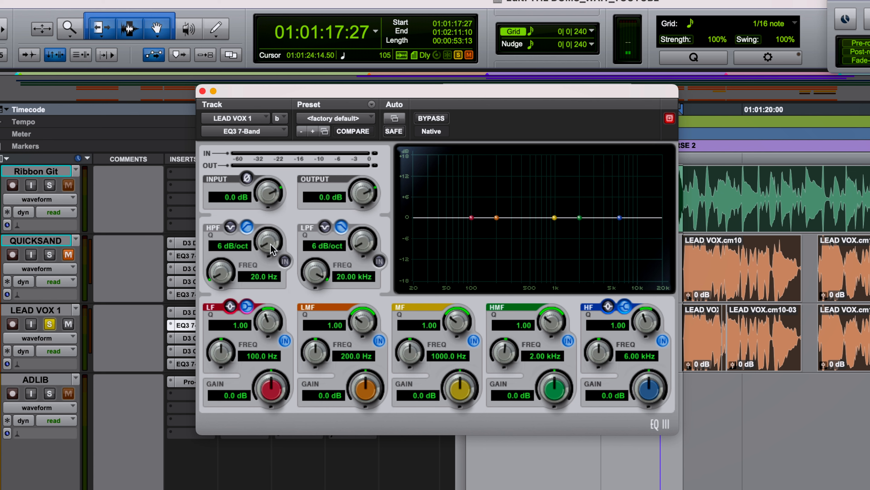
click(285, 262)
key(space)
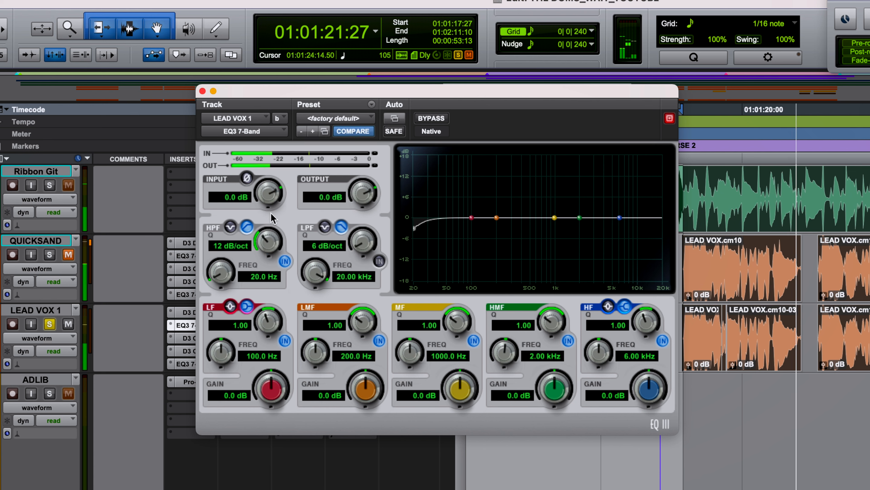
drag(268, 242, 271, 233)
mouse_move(226, 278)
mouse_down()
mouse_move(235, 242)
mouse_move(214, 277)
mouse_up()
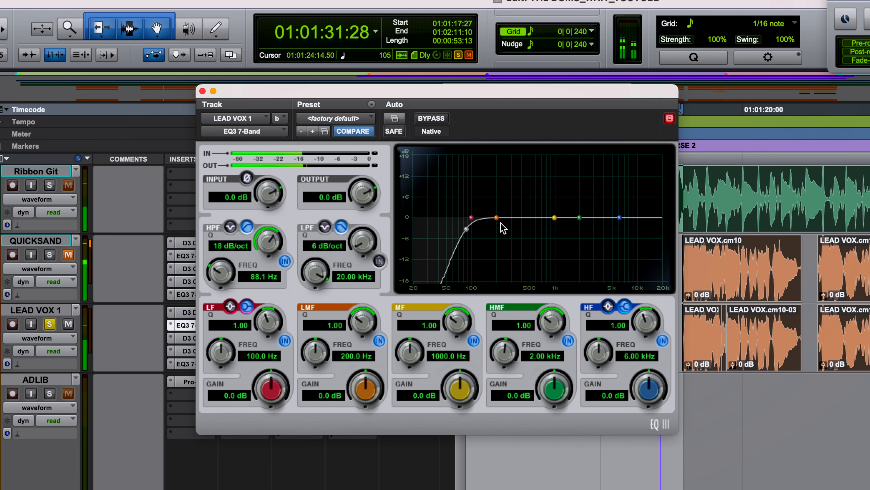
key(space)
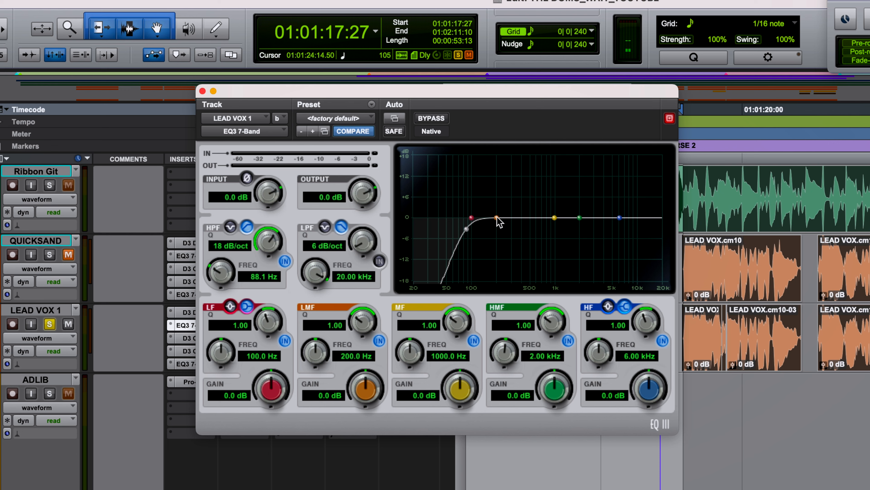
Step: Cut the EQ's low-mid band by 2.0 dB at 285.9 Hz with a Q of 1.74 while the vocal plays
key(space)
drag(496, 218, 512, 226)
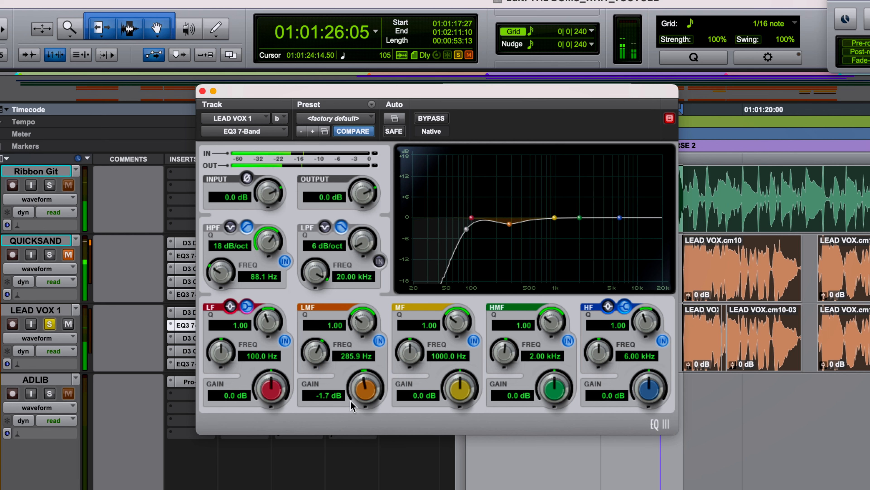
drag(361, 390, 361, 396)
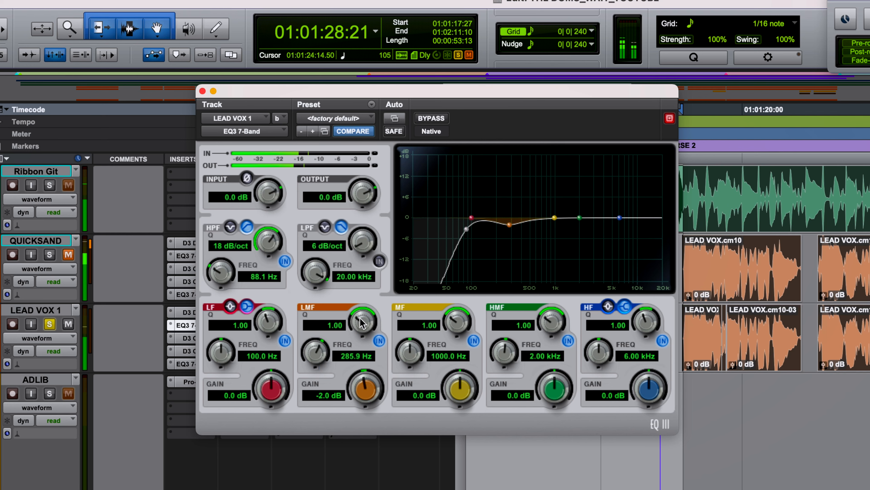
drag(361, 322, 370, 307)
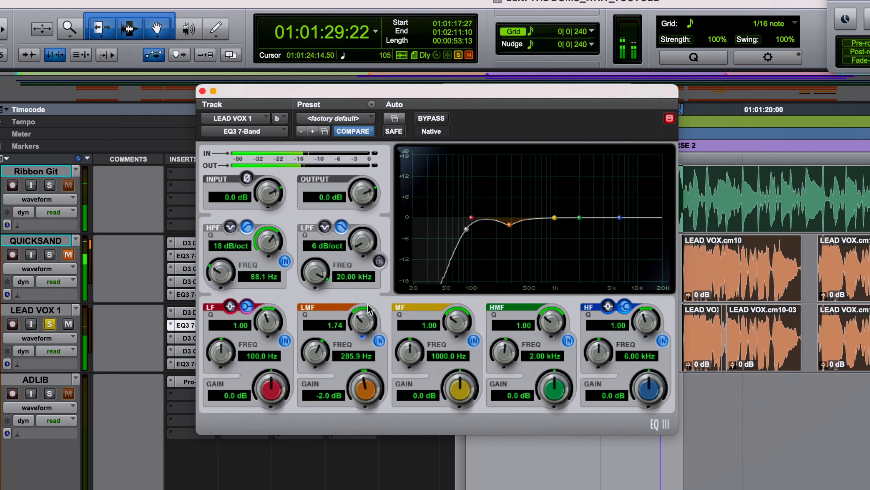
Step: Compare the vocal with the EQ bypassed and active, and stop playback
click(431, 118)
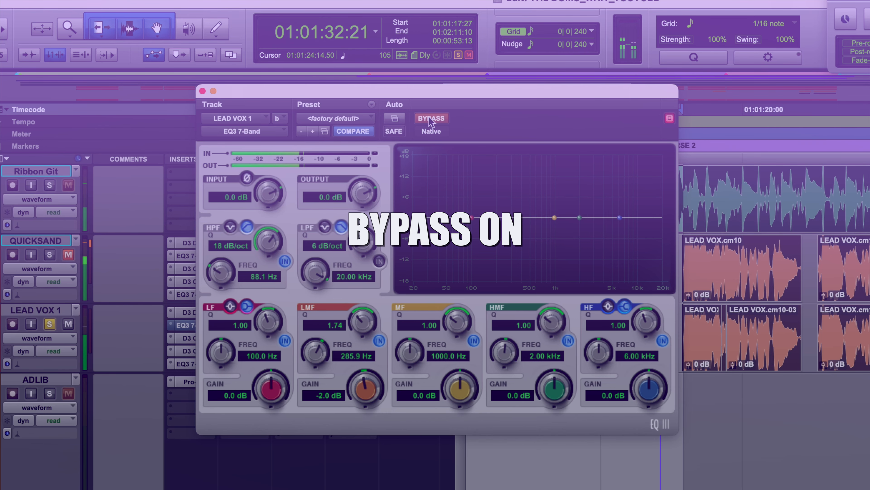
click(431, 118)
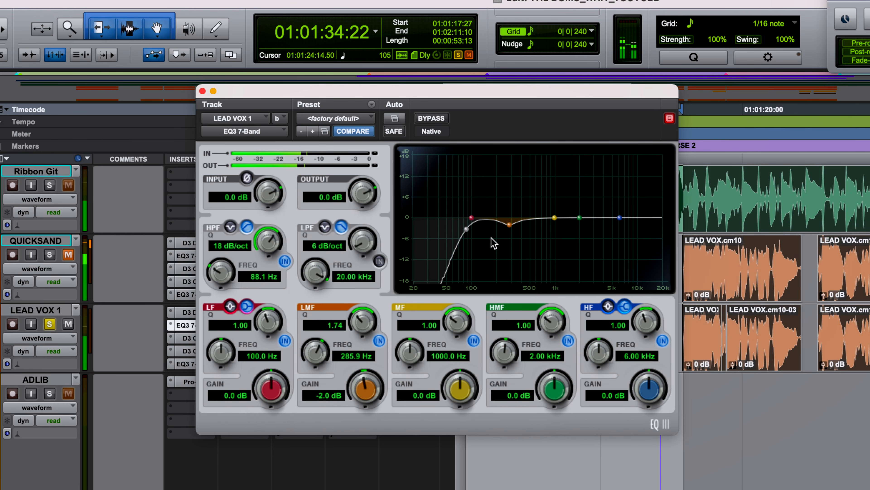
key(space)
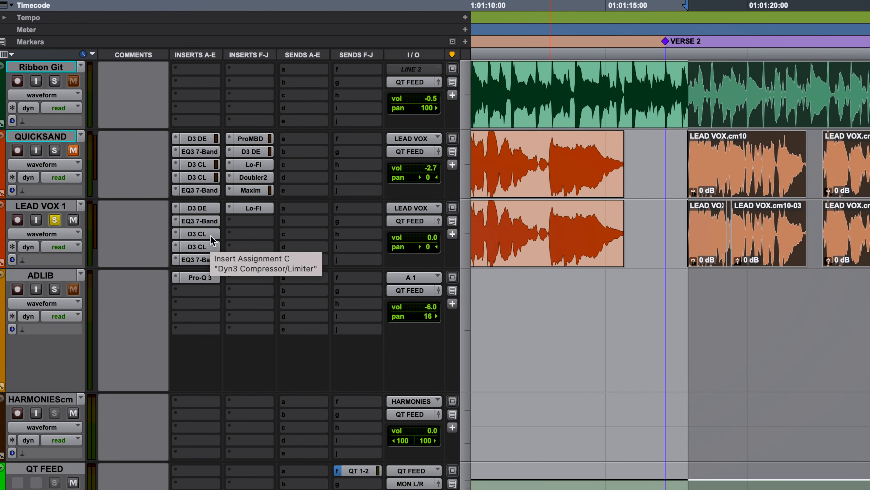
Step: Open the first Dyn3 Compressor/Limiter on LEAD VOX 1, lower its threshold to -16.9 dB during playback, and close it
click(210, 236)
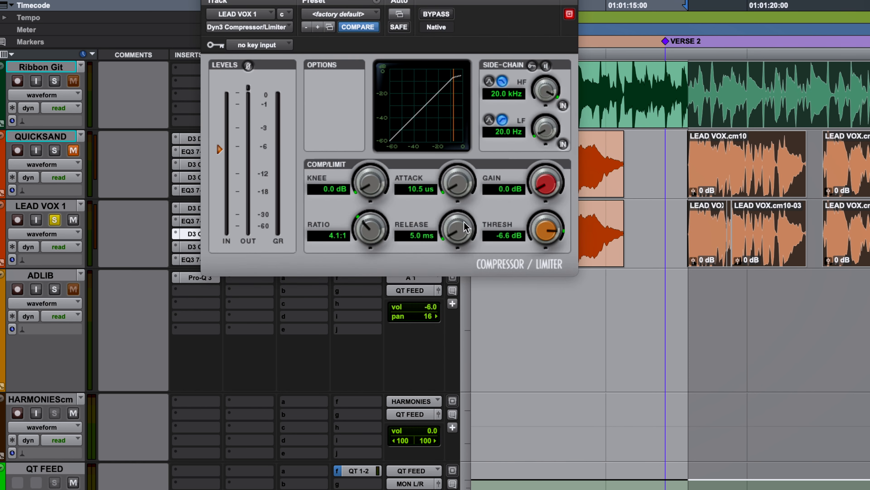
drag(446, 0, 524, 36)
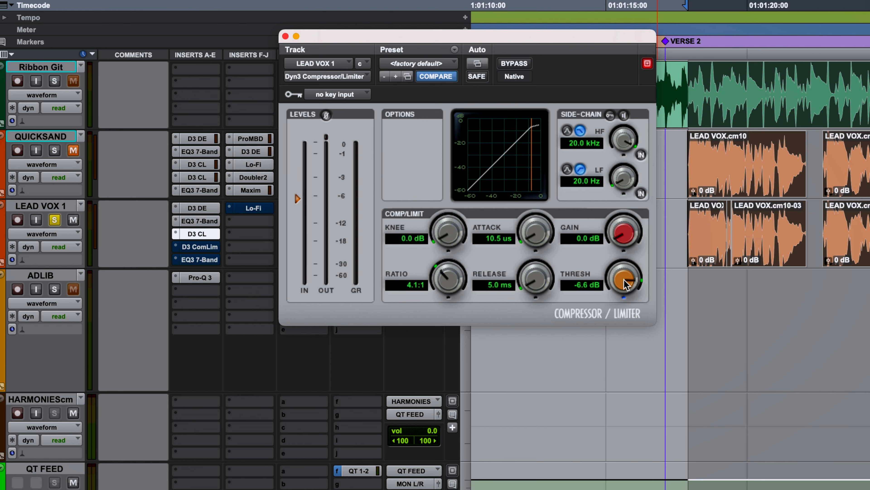
mouse_move(626, 281)
mouse_down()
mouse_move(623, 301)
mouse_move(626, 278)
mouse_up()
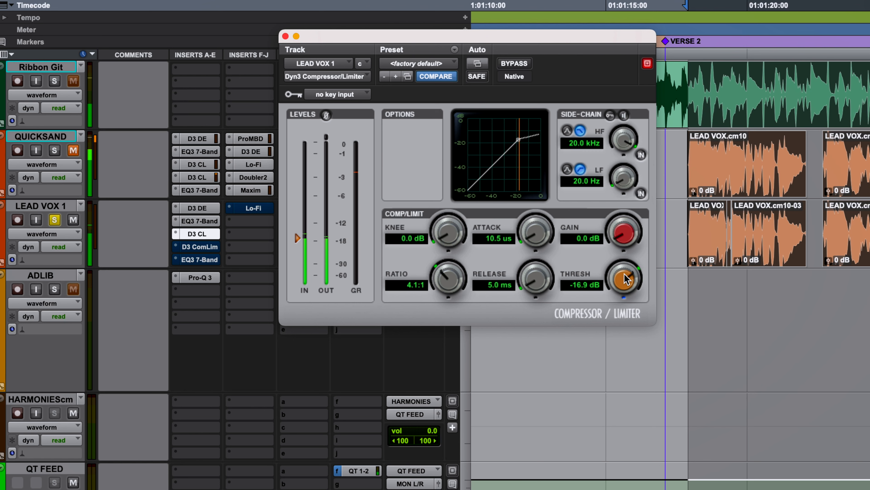
click(285, 37)
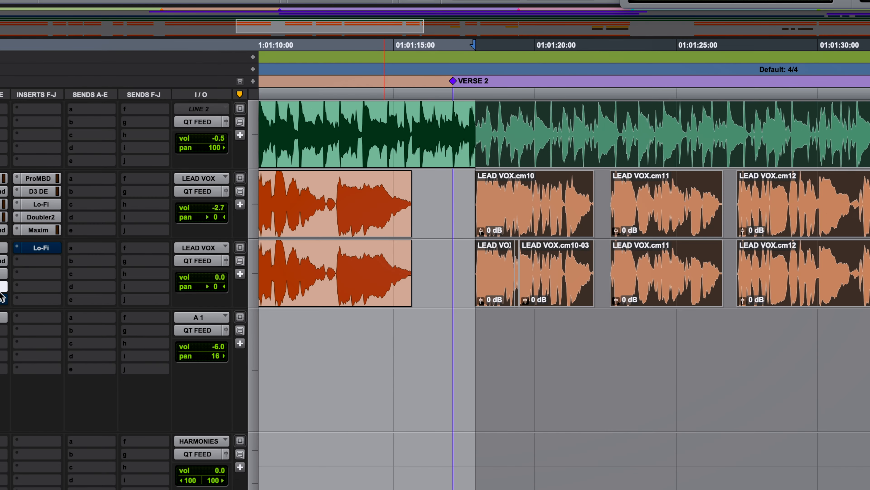
Step: Open the second Dyn3 Compressor/Limiter on LEAD VOX 1 and set its threshold to -27.6 dB and gain to 5.8 dB
click(146, 238)
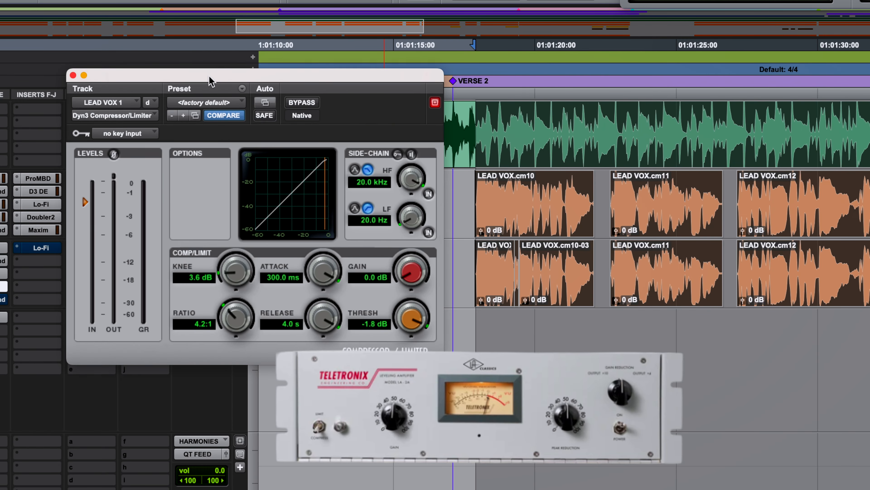
drag(210, 77, 426, 29)
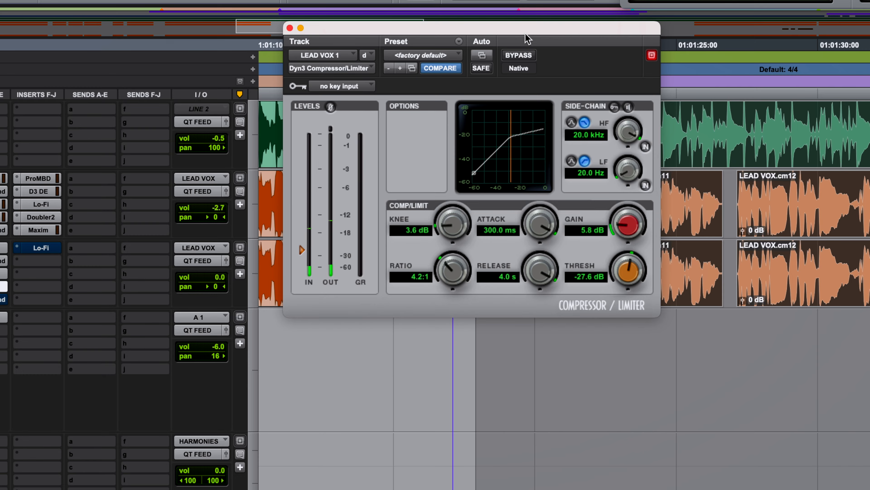
drag(526, 34, 398, 38)
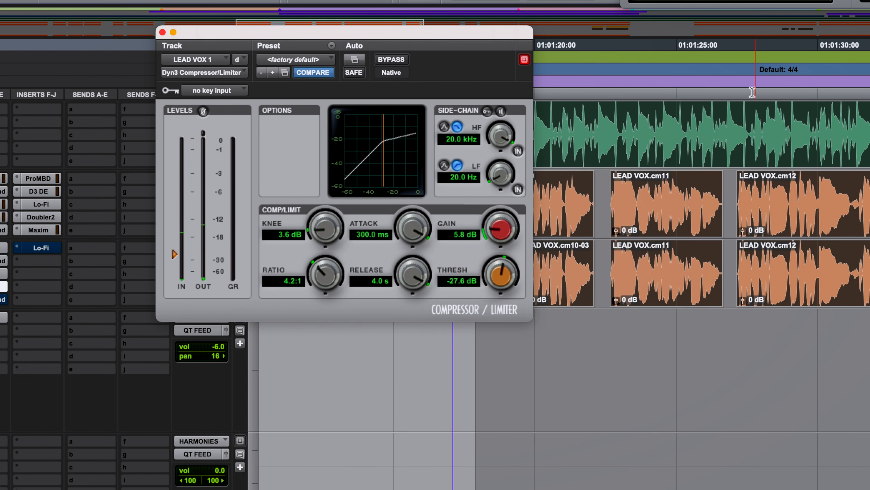
Step: Select the first part of the LEAD VOX.cm12 phrase and audition it with the second compressor bypassed and active
click(743, 96)
key(space)
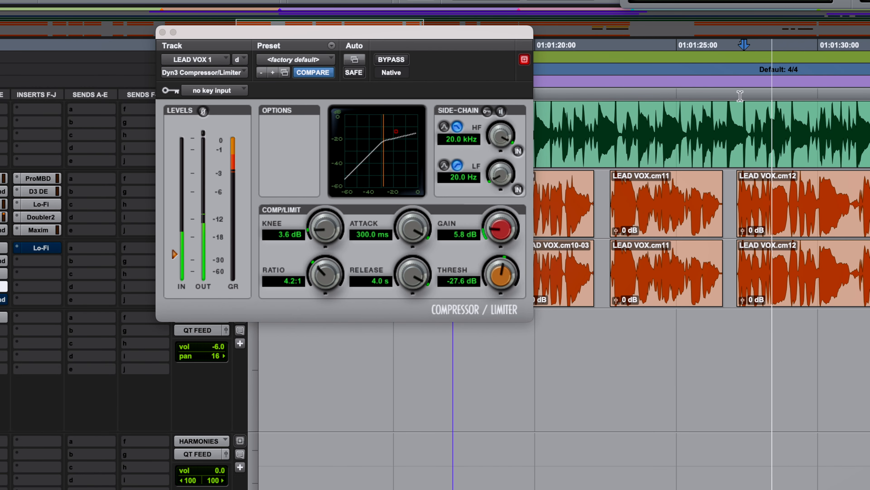
drag(741, 96, 845, 99)
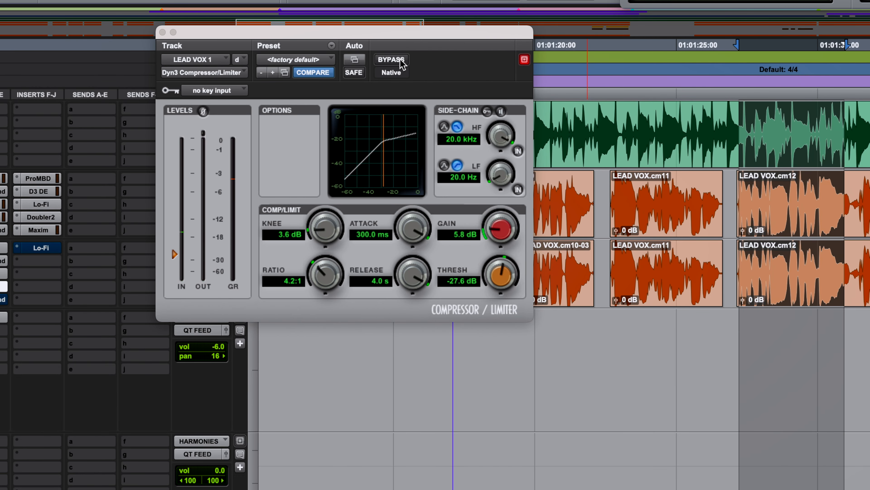
click(392, 60)
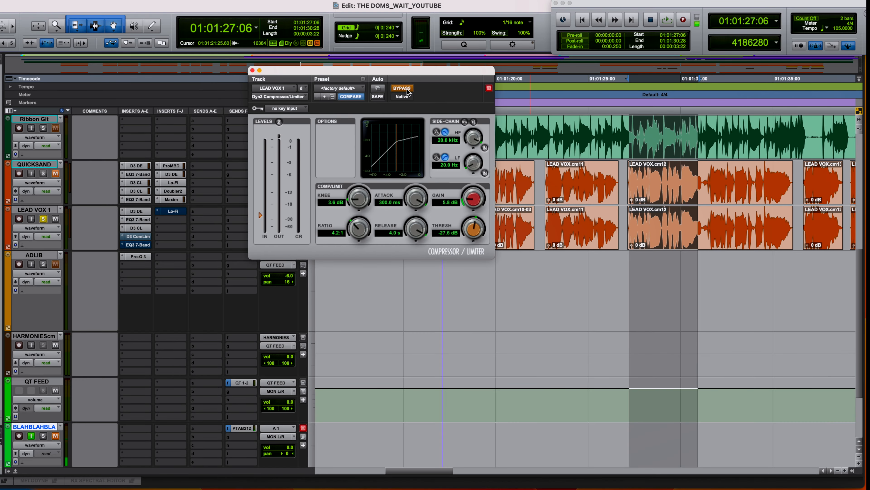
click(402, 88)
click(401, 88)
key(space)
click(406, 89)
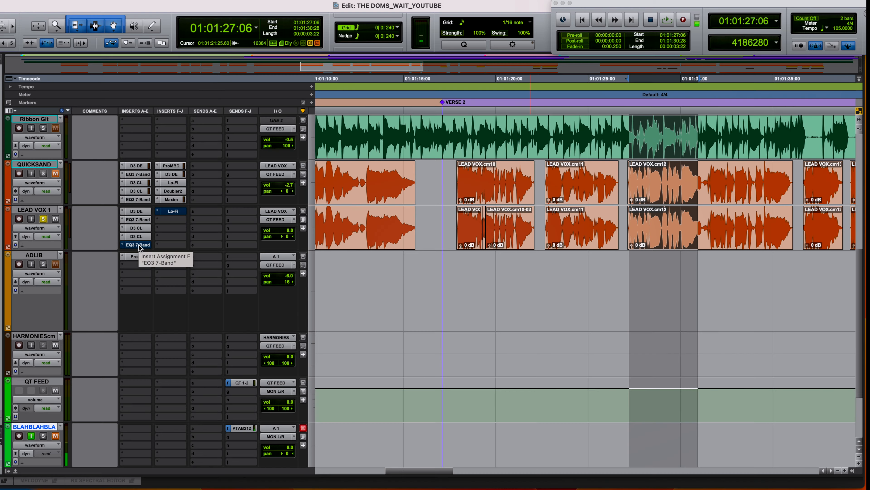
Step: Activate the second EQ3 7-Band on LEAD VOX 1, boosting 0.9 dB at 1.04 kHz and 1.5 dB with a high shelf at 2.86 kHz
click(138, 245)
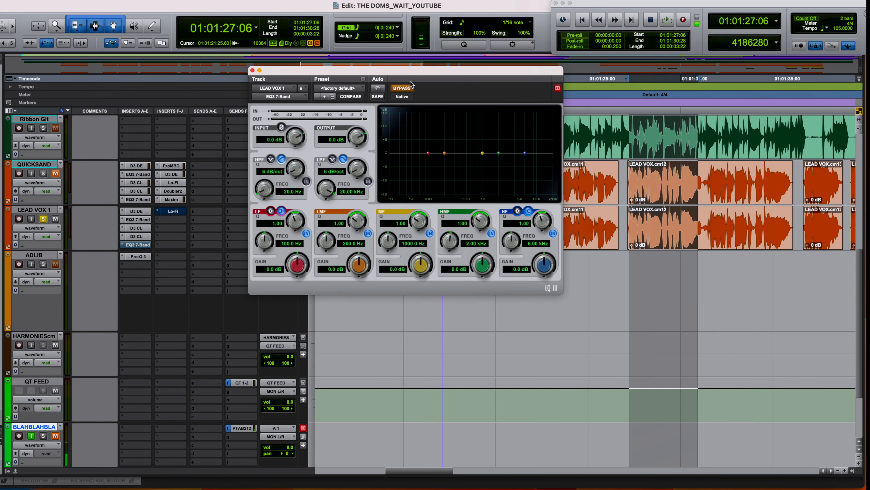
drag(411, 83, 490, 133)
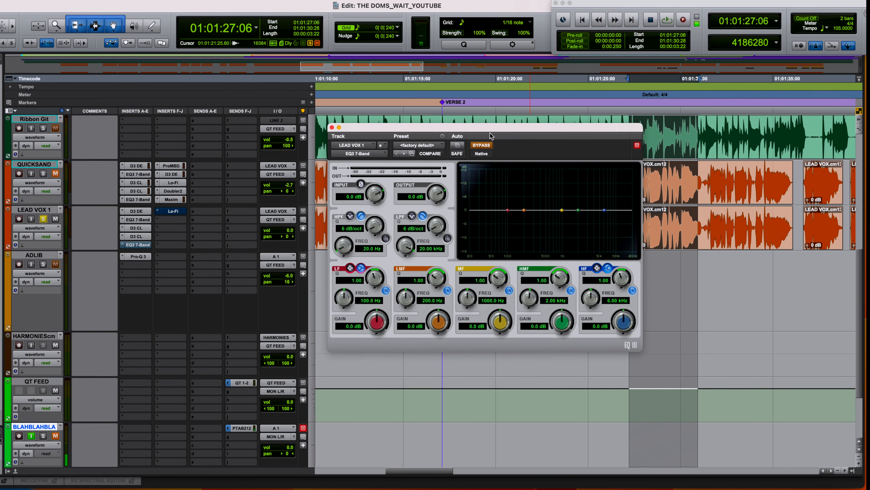
click(485, 147)
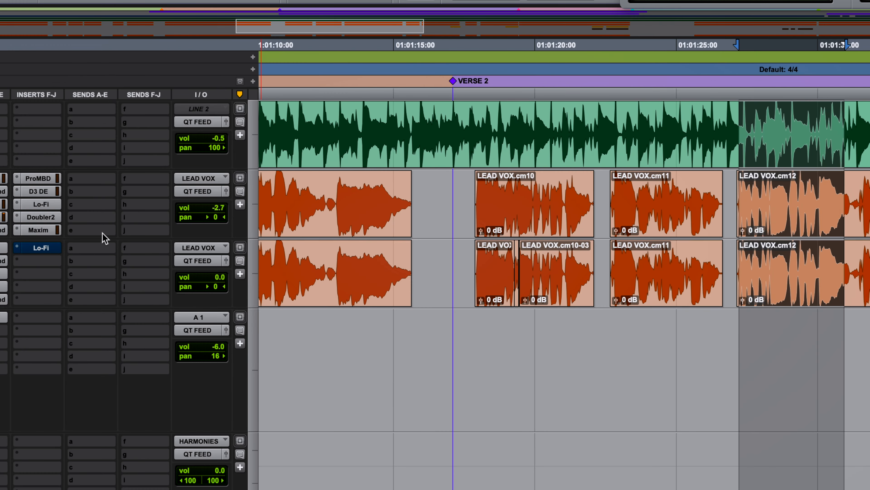
click(3, 301)
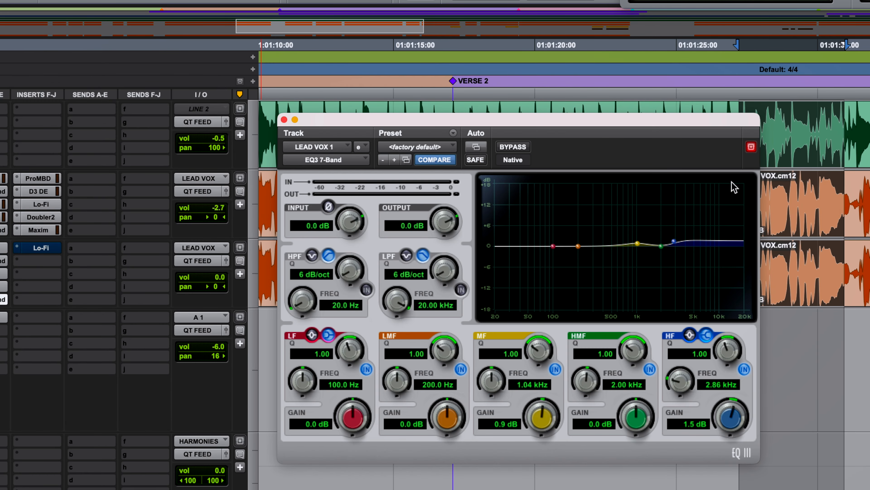